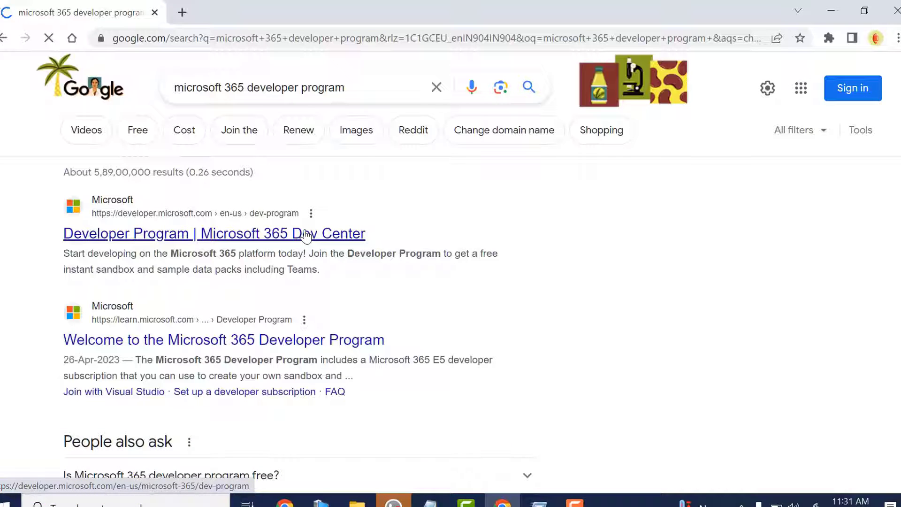
# - Open the Microsoft 365 Developer Program page from the search results and start joining the program
pyautogui.click(305, 234)
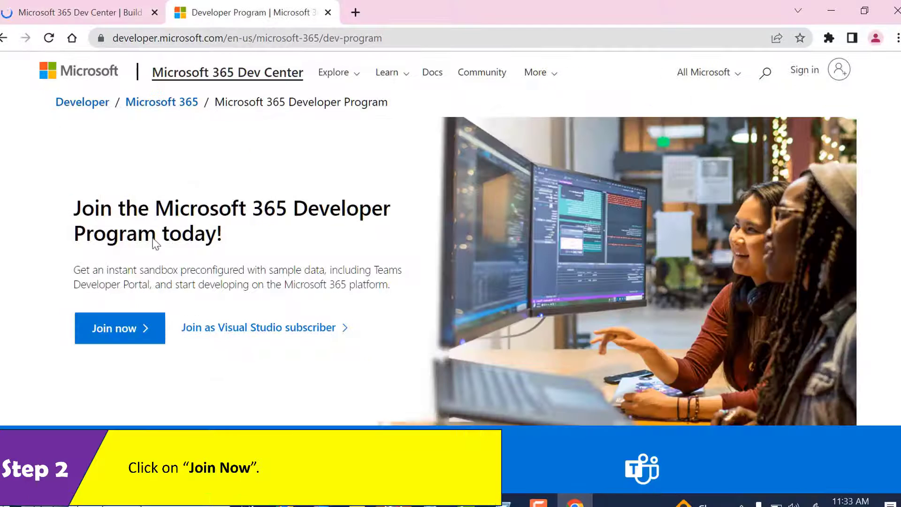
pyautogui.click(116, 331)
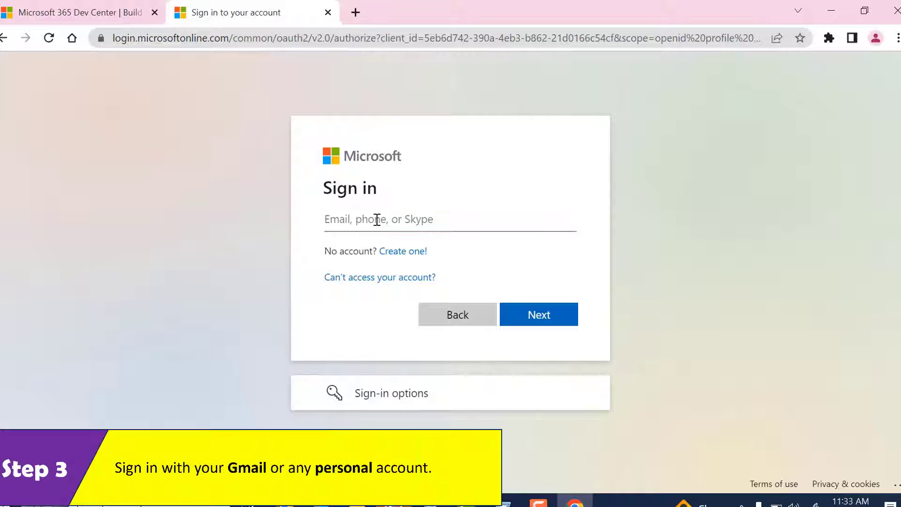
# - Submit the personal email address for sign-in and choose to create a new Microsoft account with it
pyautogui.hotkey('ctrl', 'v')
pyautogui.click(537, 316)
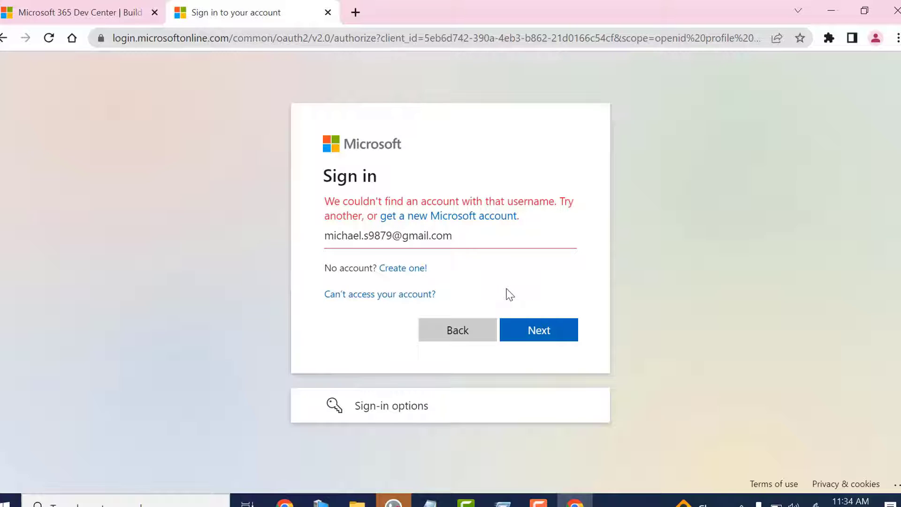
pyautogui.click(465, 218)
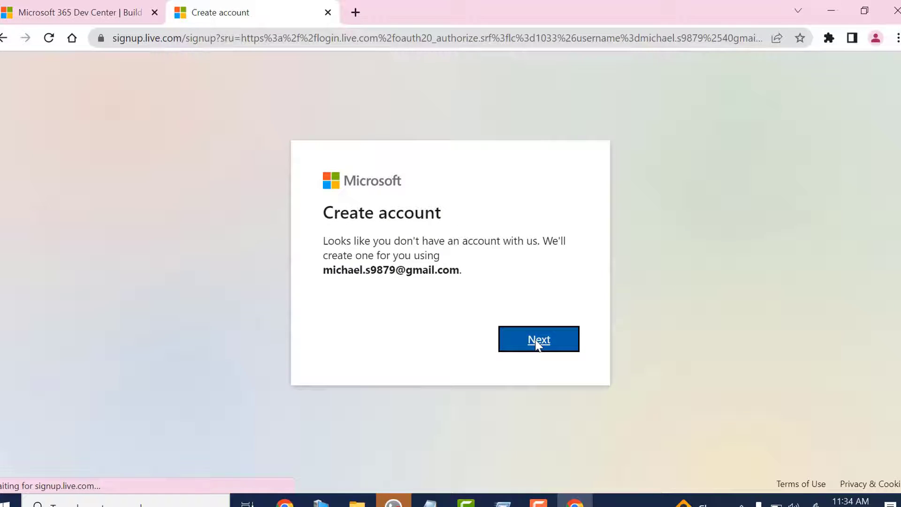
pyautogui.click(537, 344)
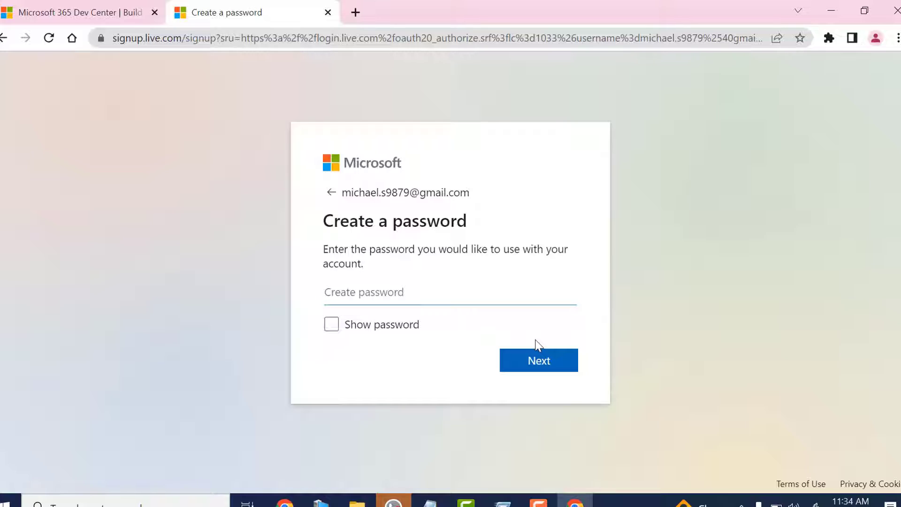
# - Enter a password for the new Microsoft account and submit it
pyautogui.click(417, 293)
pyautogui.hotkey('ctrl', 'v')
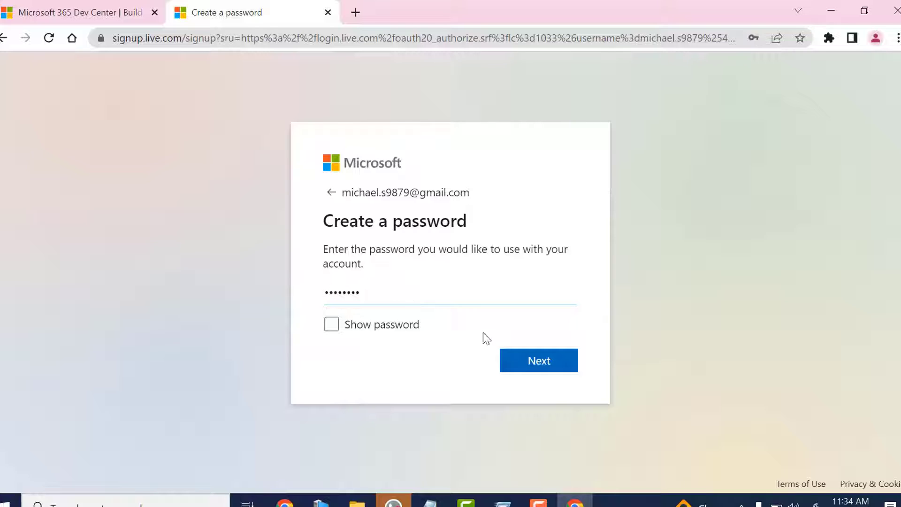
pyautogui.click(536, 369)
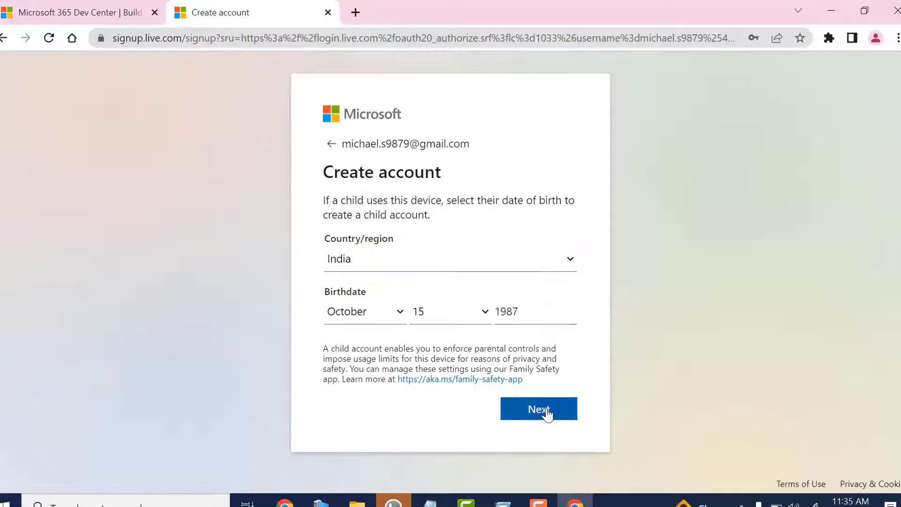
# - Submit India as the country with the birthdate, and verify the email with the code that was sent
pyautogui.click(545, 411)
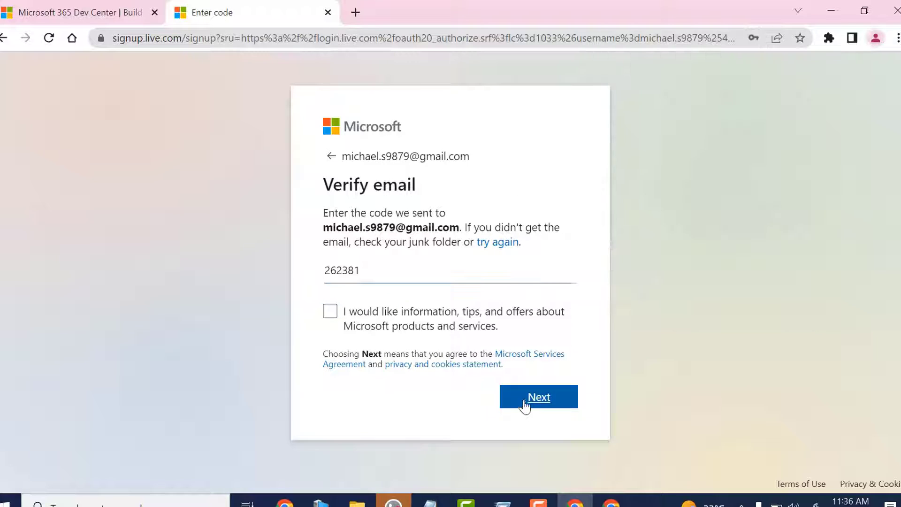
pyautogui.click(540, 403)
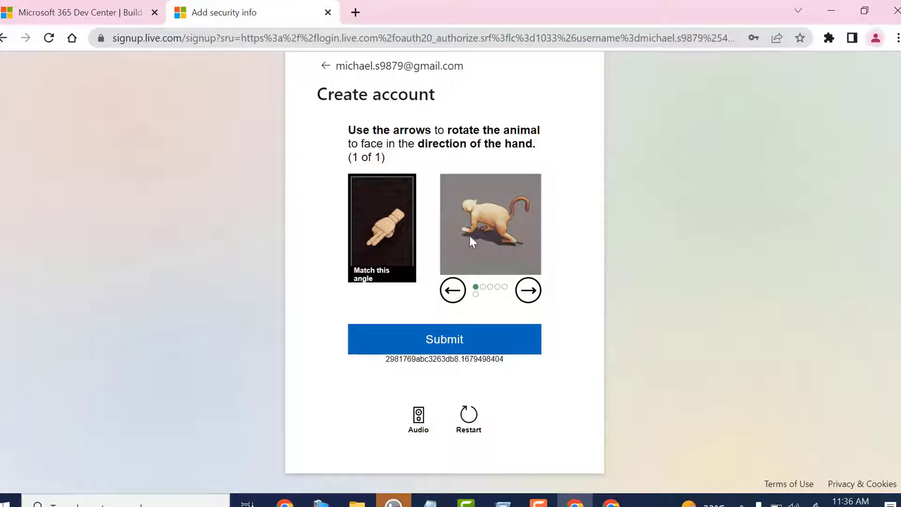
# - Solve the account creation puzzle by rotating the animal to face the hand's direction, and submit it
pyautogui.click(452, 290)
pyautogui.click(528, 291)
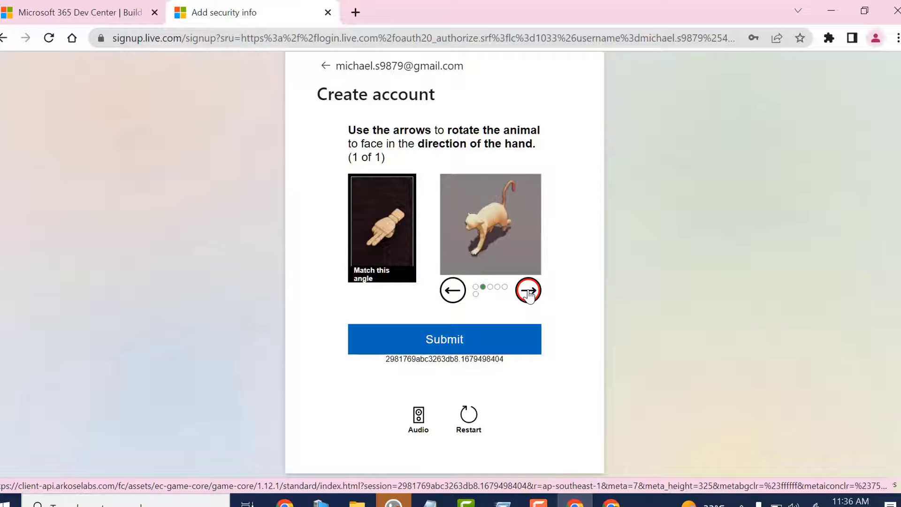
pyautogui.click(477, 341)
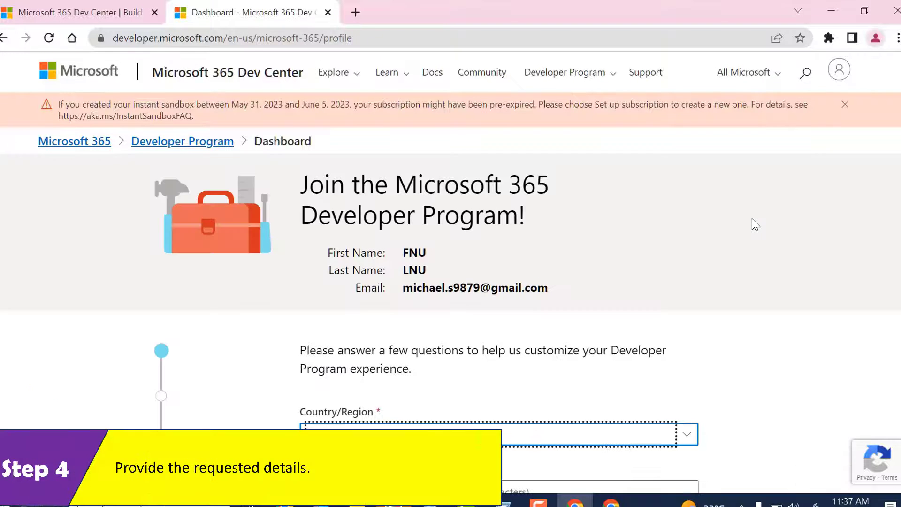
# - Set the Developer Program profile's country to India and the company name to Cloud Seekho
pyautogui.scroll(-1, 700, 270)
pyautogui.scroll(-3, 702, 276)
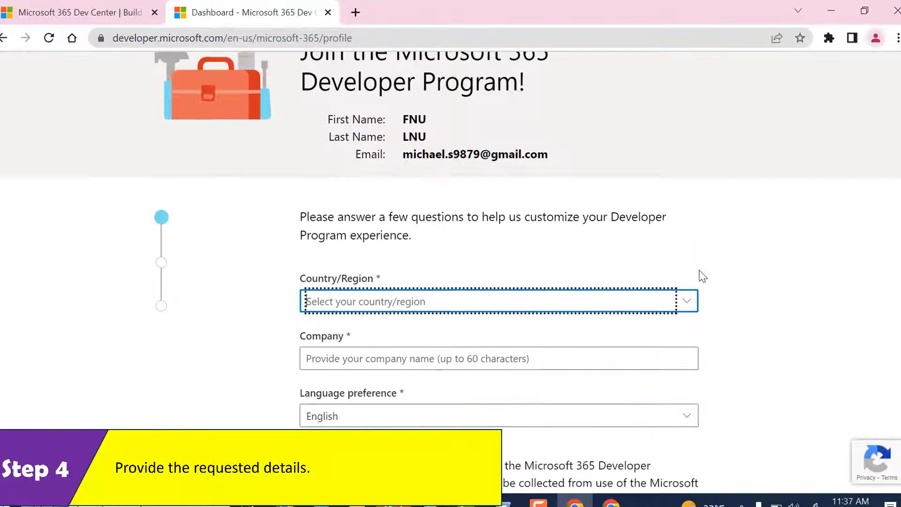
pyautogui.click(565, 265)
pyautogui.write('Cloud ')
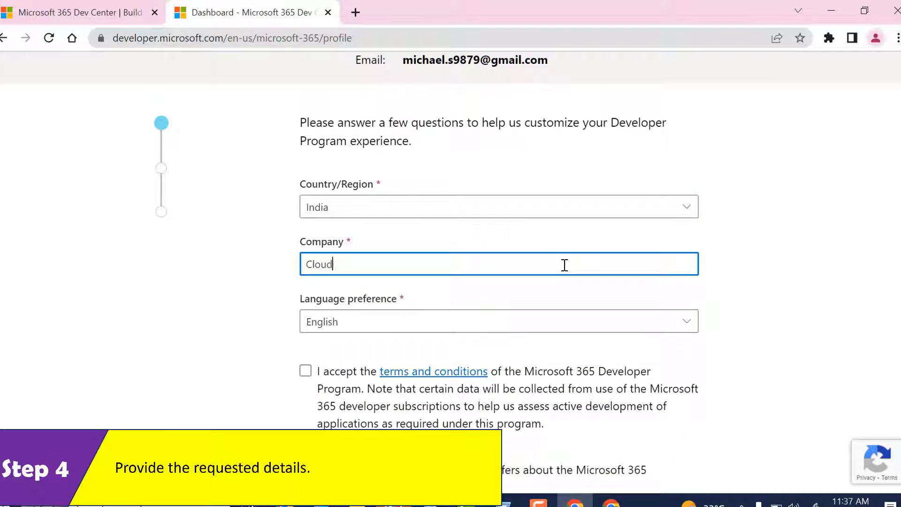
pyautogui.write('Seekho')
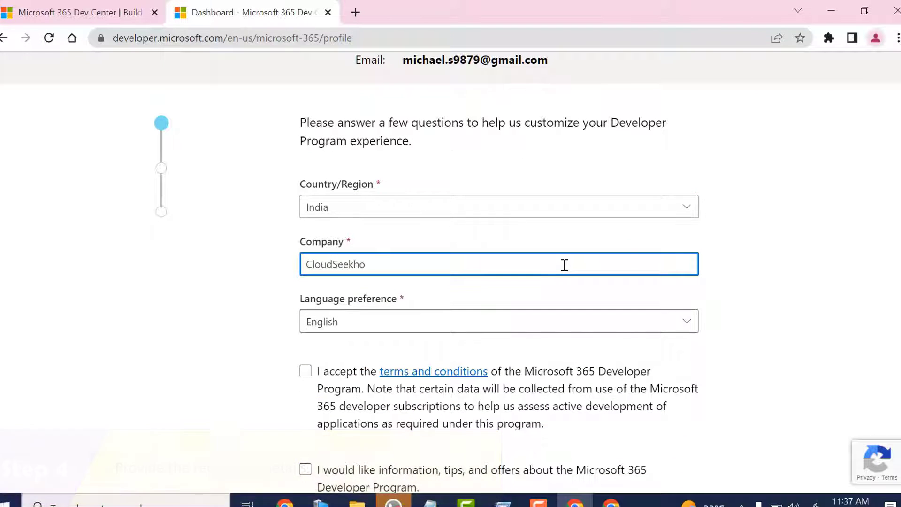
pyautogui.press('Left')
pyautogui.press('Left')
pyautogui.press('Left')
pyautogui.press('Left')
pyautogui.press('Left')
pyautogui.press('Left')
# - Accept the Microsoft 365 Developer Program terms and conditions and continue to the next question
pyautogui.scroll(-5, 513, 320)
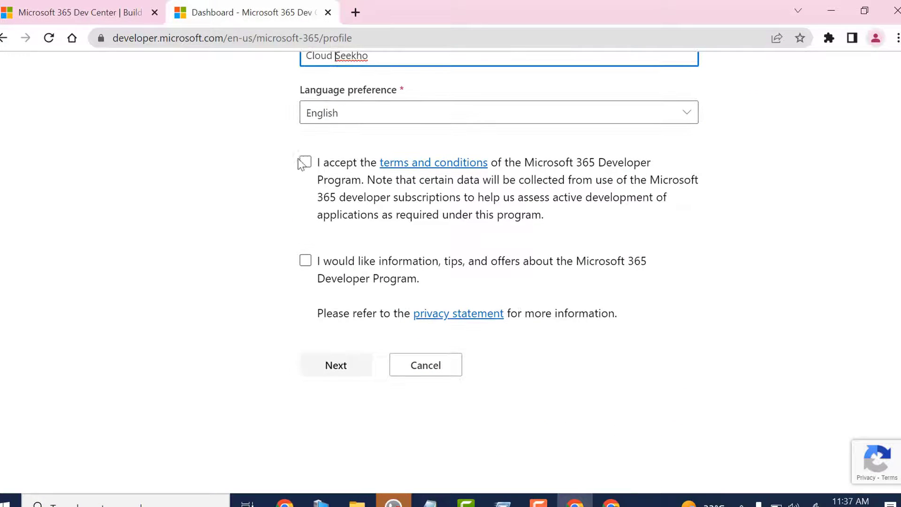
pyautogui.click(306, 162)
pyautogui.click(337, 365)
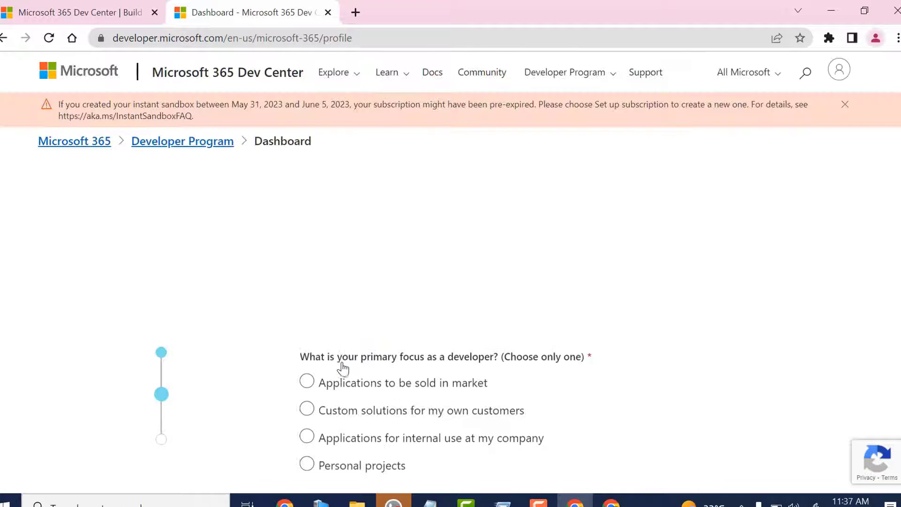
# - Choose Personal projects as the primary developer focus and continue
pyautogui.scroll(-5, 342, 367)
pyautogui.click(307, 243)
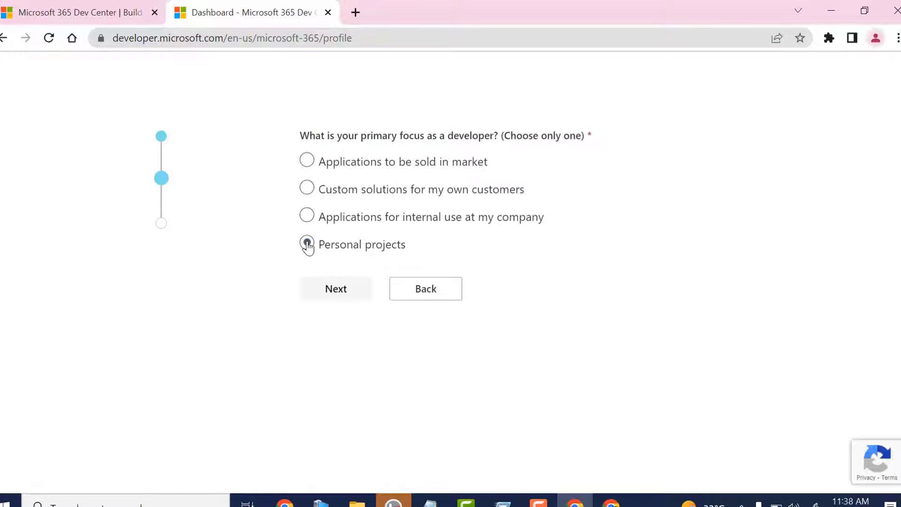
pyautogui.click(327, 295)
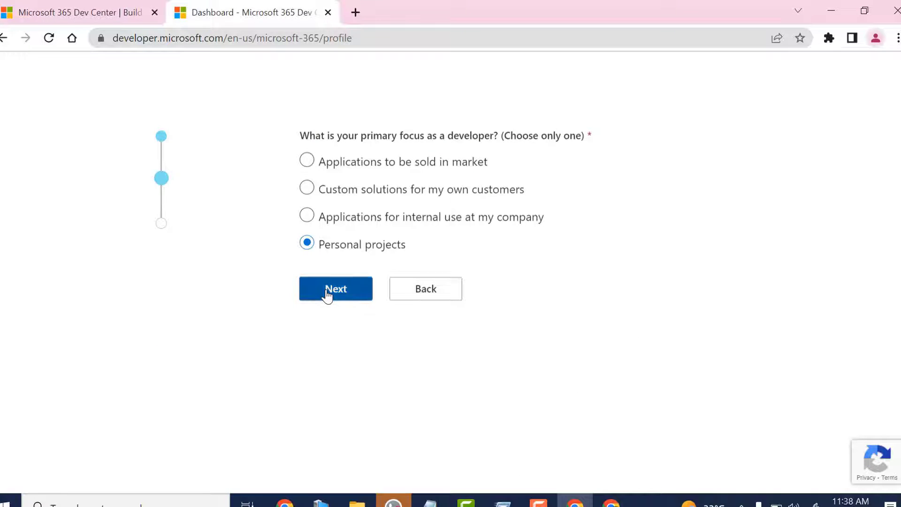
# - Select Power Platform, SharePoint Framework (SPFx), Microsoft Teams and Outlook as development interests and save the profile
pyautogui.scroll(-4, 326, 296)
pyautogui.click(306, 331)
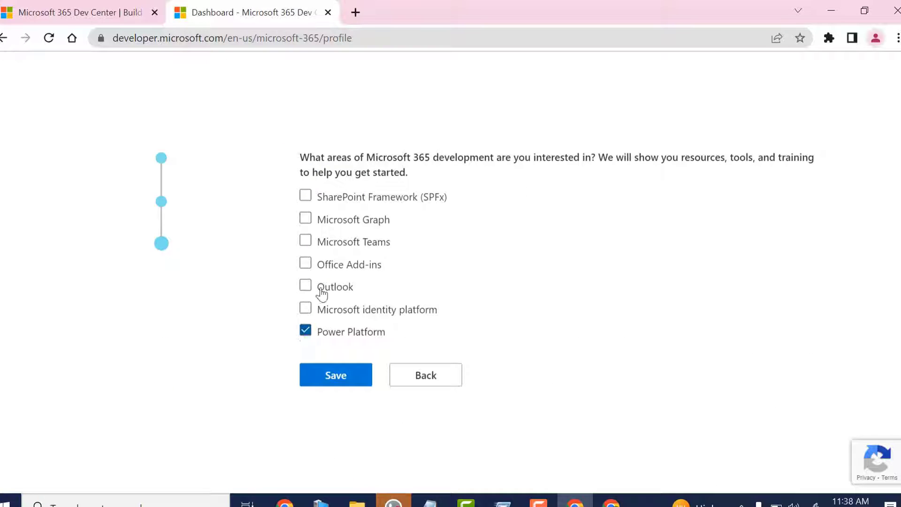
pyautogui.click(306, 195)
pyautogui.click(305, 241)
pyautogui.click(305, 285)
pyautogui.click(339, 375)
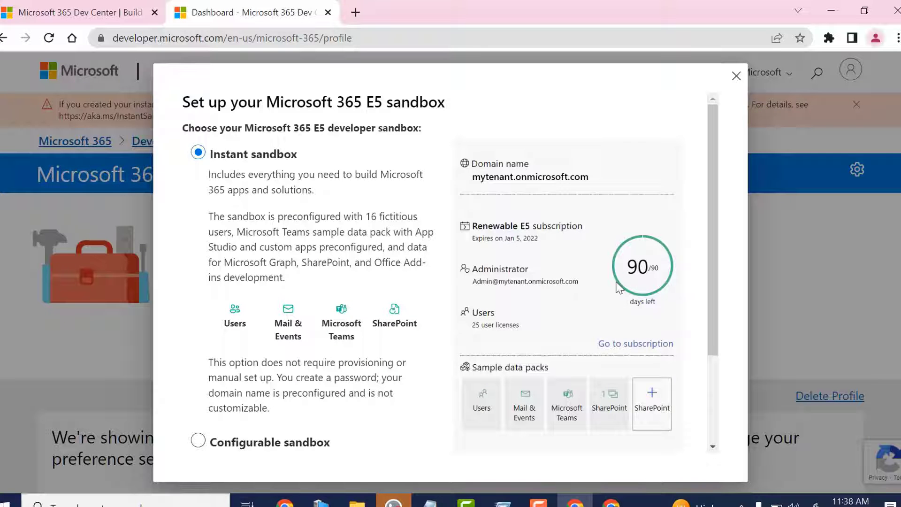
# - Review the E5 sandbox options and continue with the Instant sandbox
pyautogui.scroll(-3, 366, 244)
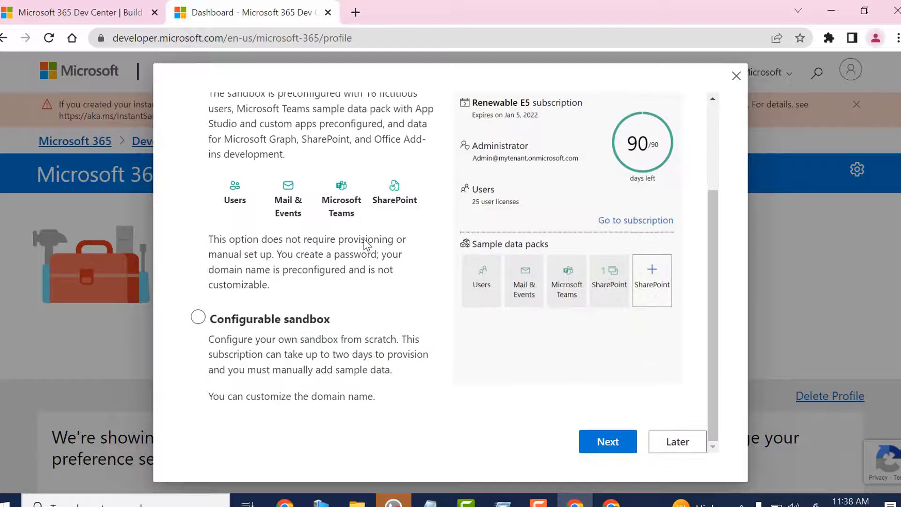
pyautogui.scroll(3, 366, 244)
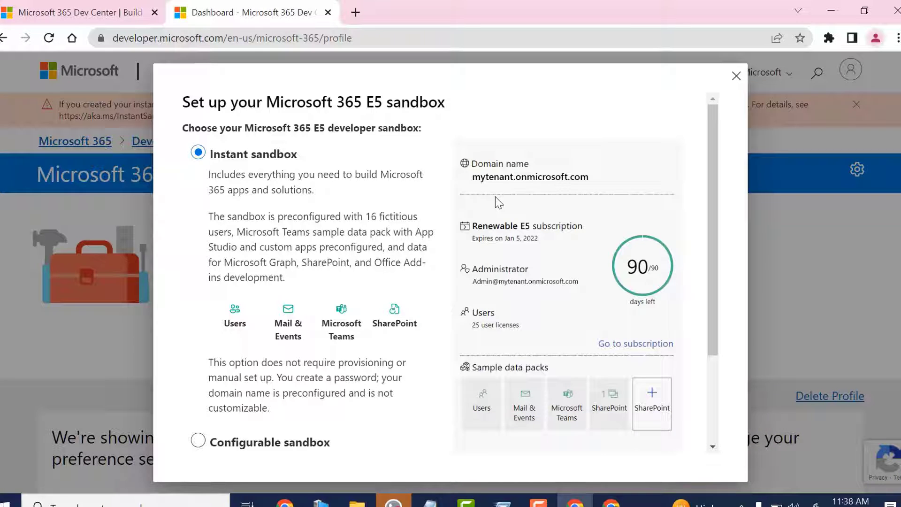
pyautogui.scroll(-3, 513, 247)
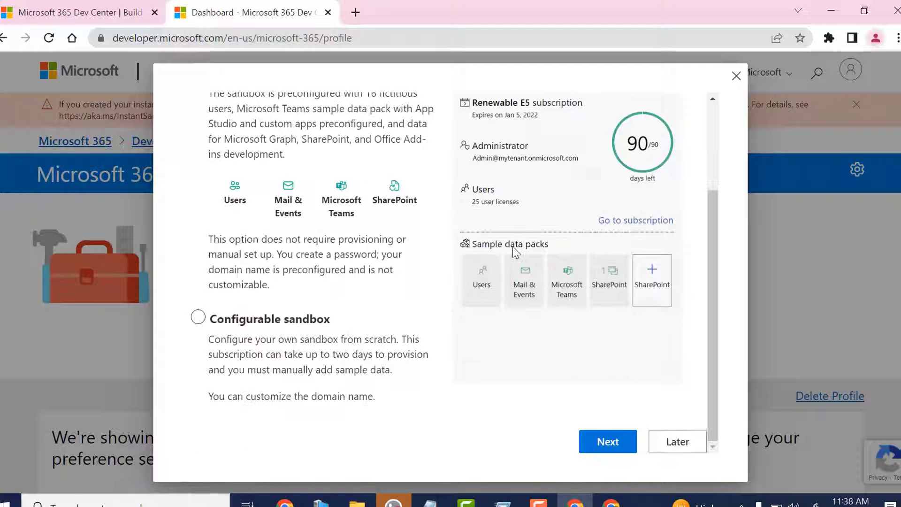
pyautogui.click(603, 442)
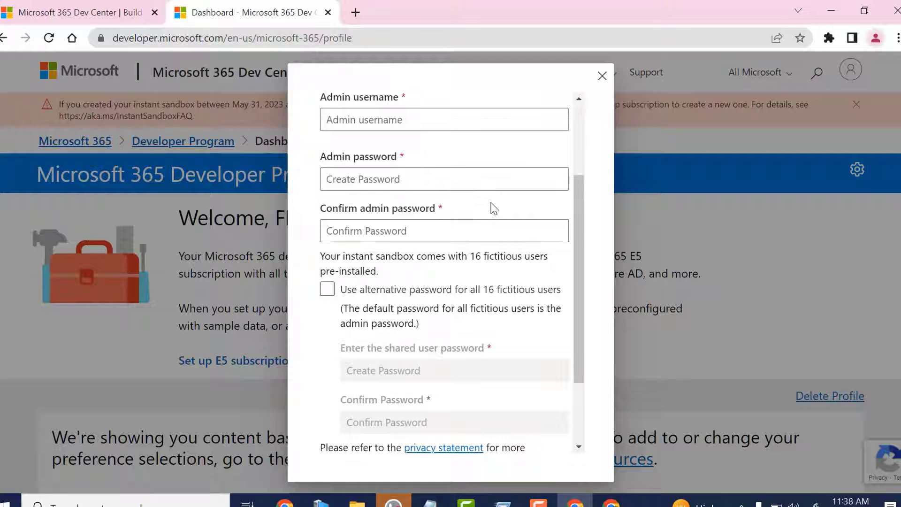
# - Set the sandbox admin username to csadmin, and enter and confirm the admin password
pyautogui.click(422, 123)
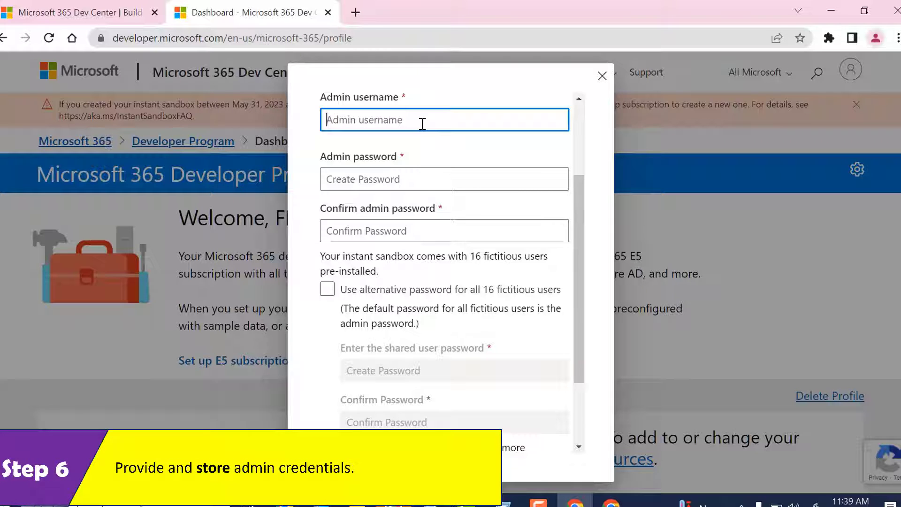
pyautogui.write('csadmin')
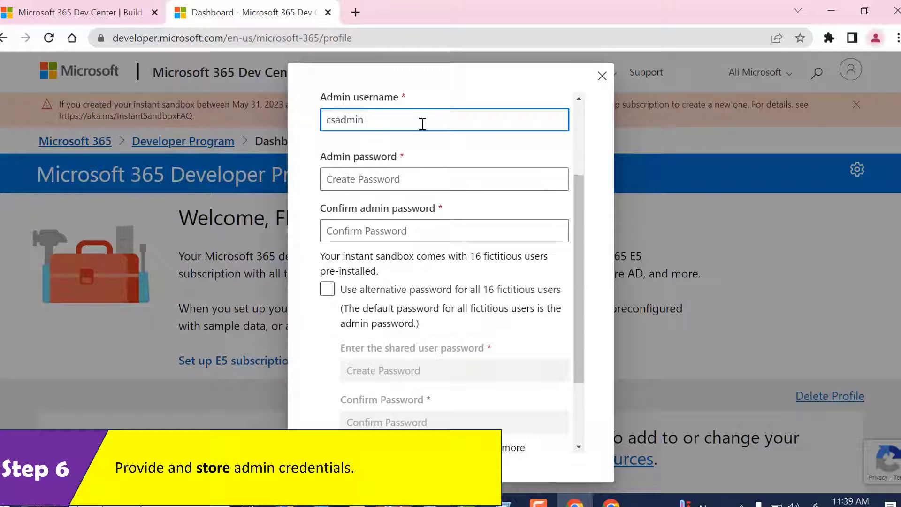
pyautogui.click(413, 179)
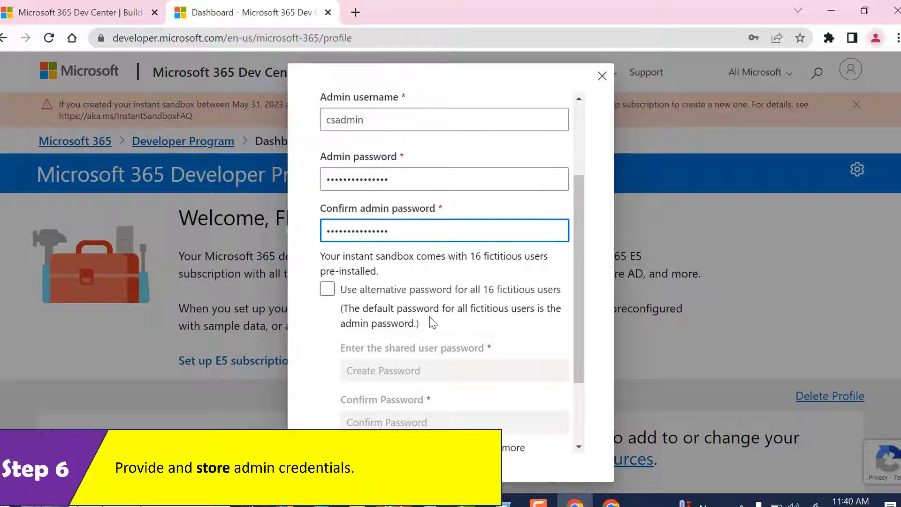
# - Enable an alternative password for all 16 fictitious users, enter and confirm the shared user password, and continue
pyautogui.scroll(-2, 429, 316)
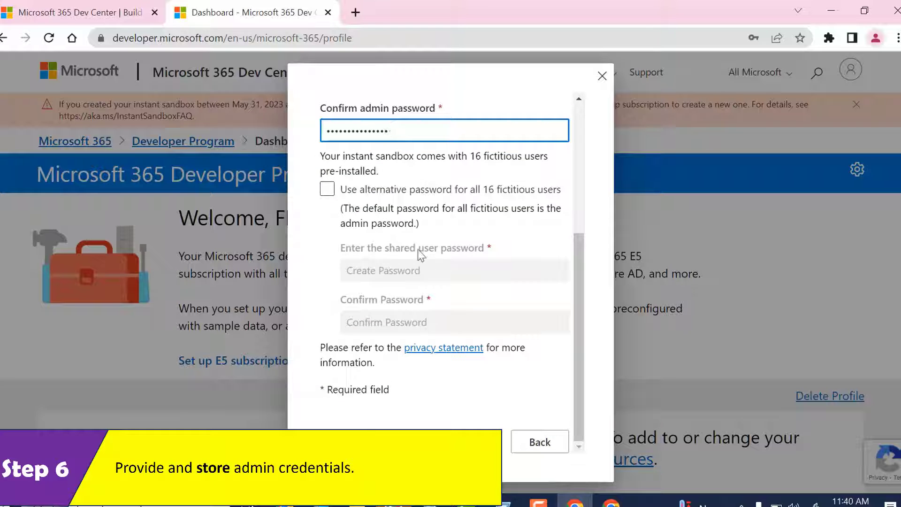
pyautogui.click(328, 190)
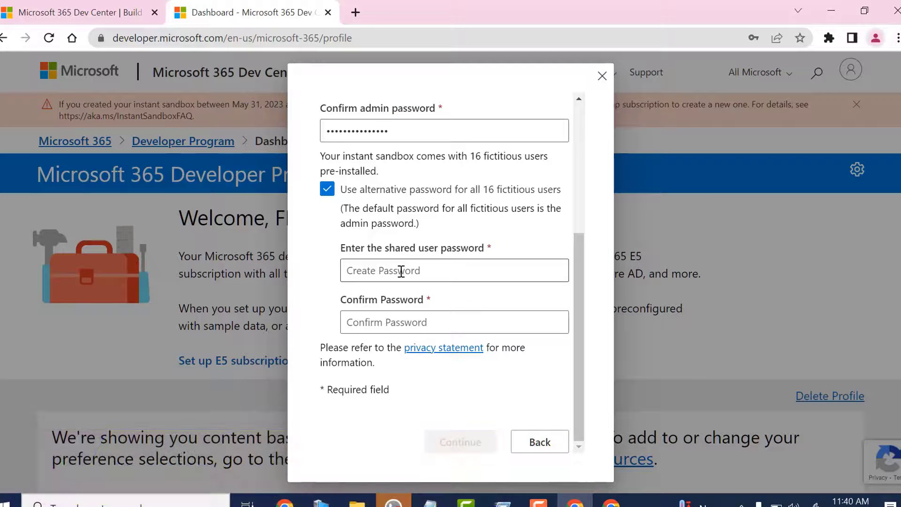
pyautogui.click(402, 272)
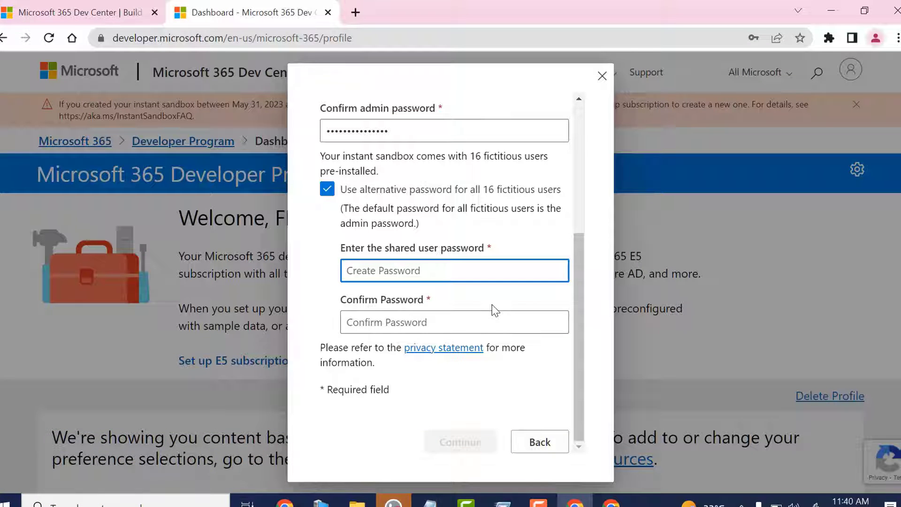
pyautogui.write('•')
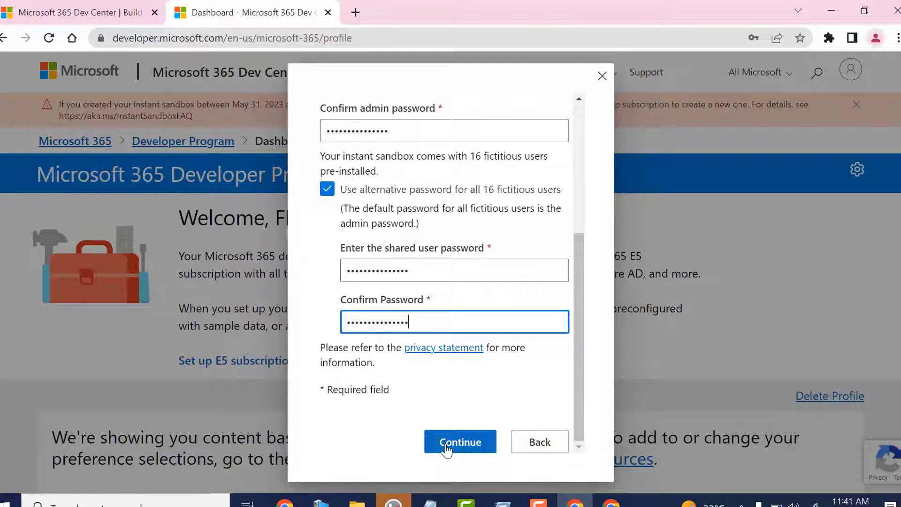
pyautogui.click(446, 444)
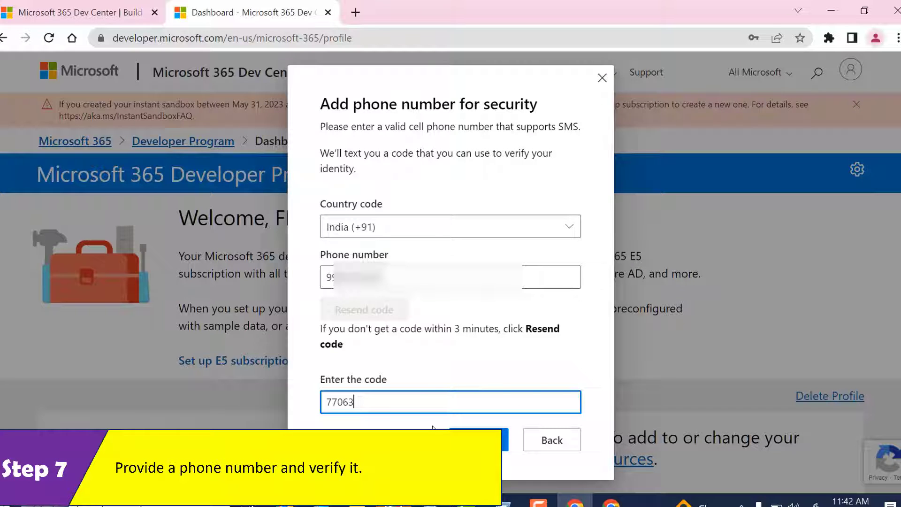
# - Verify the phone number under country code India (+91) with the texted code and start the sandbox setup
pyautogui.click(474, 439)
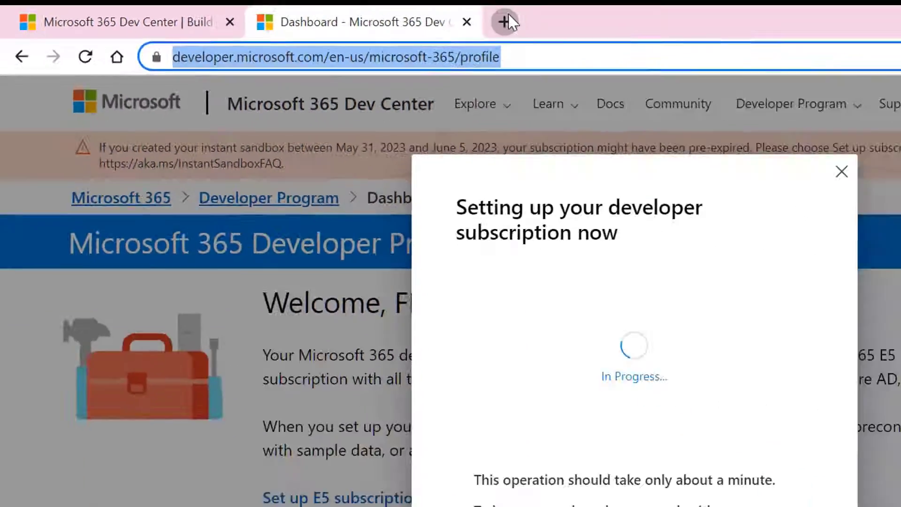
# - Load developer.microsoft.com/en-us/microsoft-365/profile in a new browser tab and highlight the developer subscription's domain name
pyautogui.click(798, 24)
pyautogui.write('https://developer.microsoft.com/en-us/microsoft-365/profile')
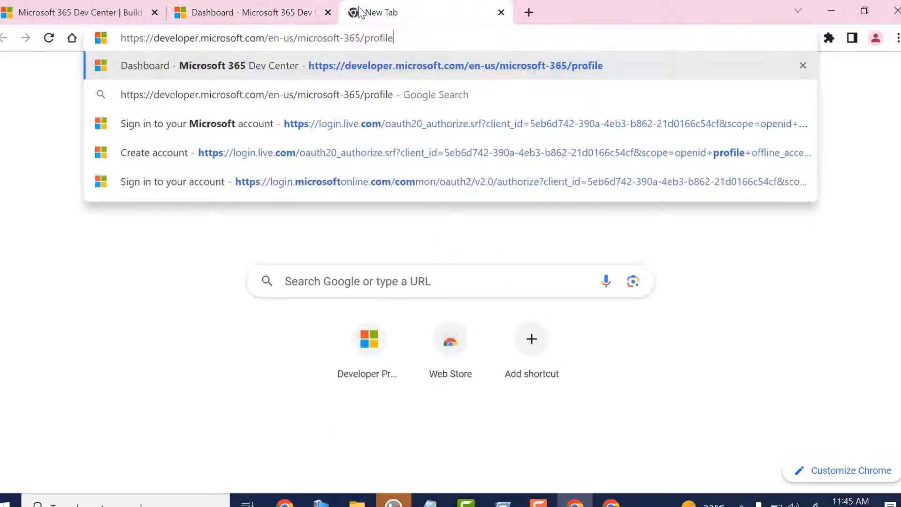
pyautogui.press('Return')
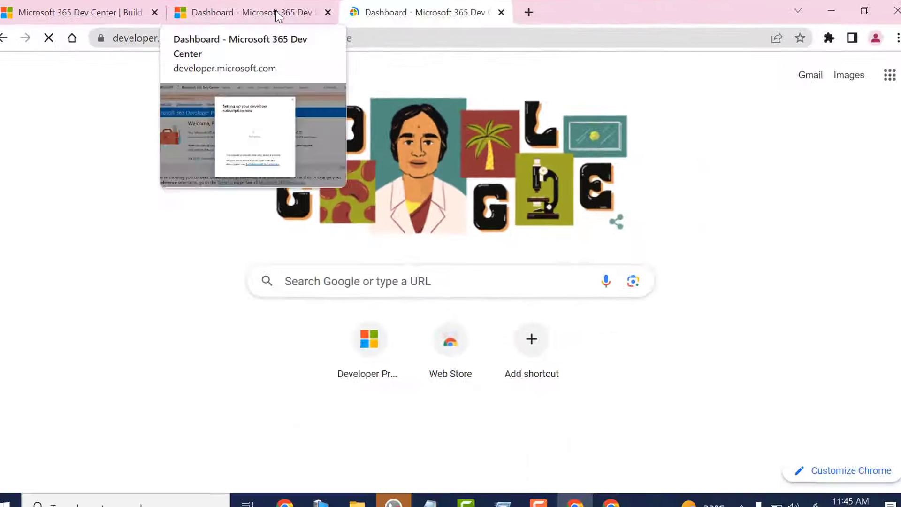
pyautogui.scroll(-3, 446, 345)
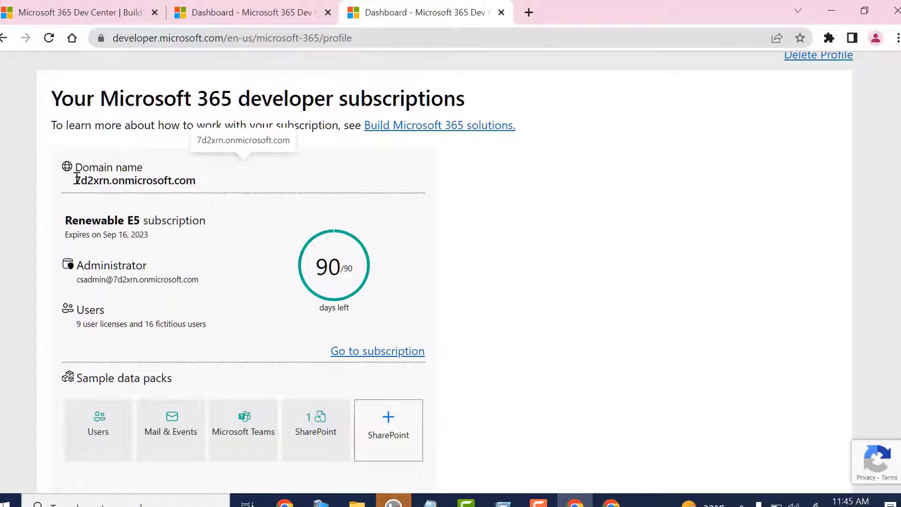
pyautogui.moveTo(75, 181); pyautogui.dragTo(196, 183)
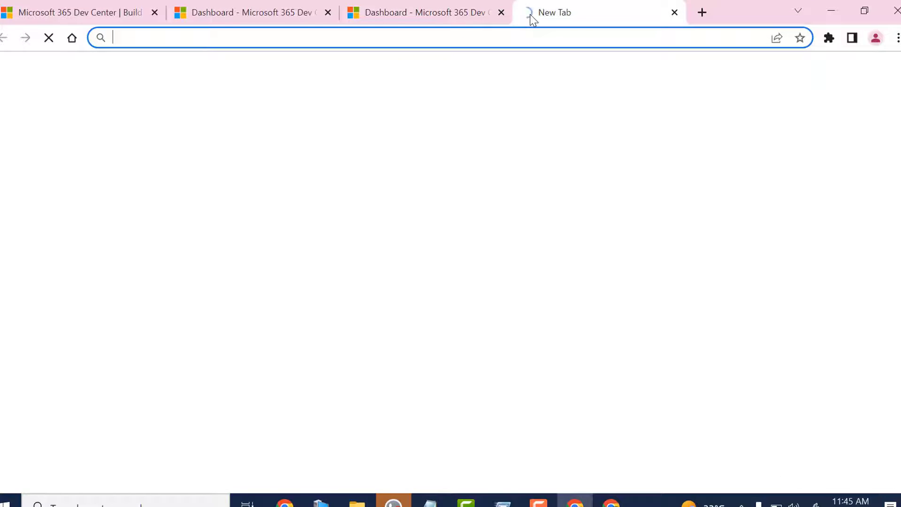
# - Go to office.com in a new browser tab and start signing in
pyautogui.write('offic')
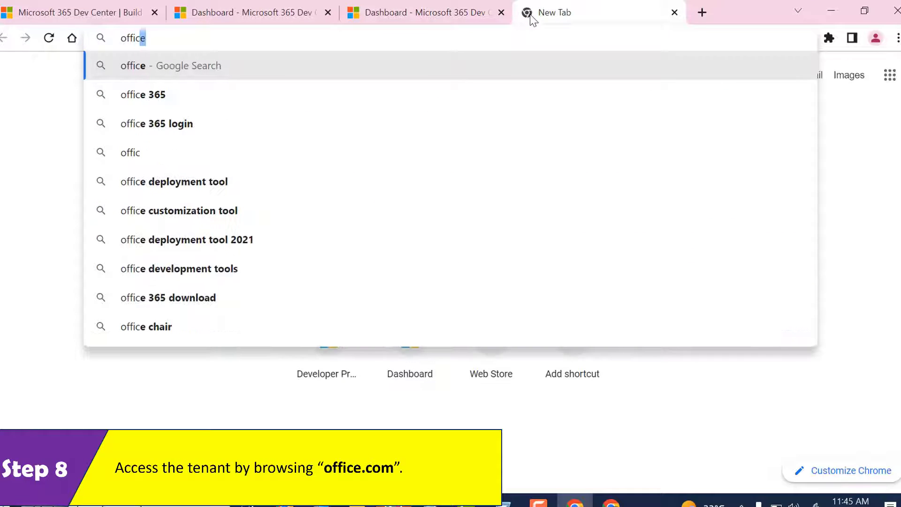
pyautogui.write('e.com')
pyautogui.press('Return')
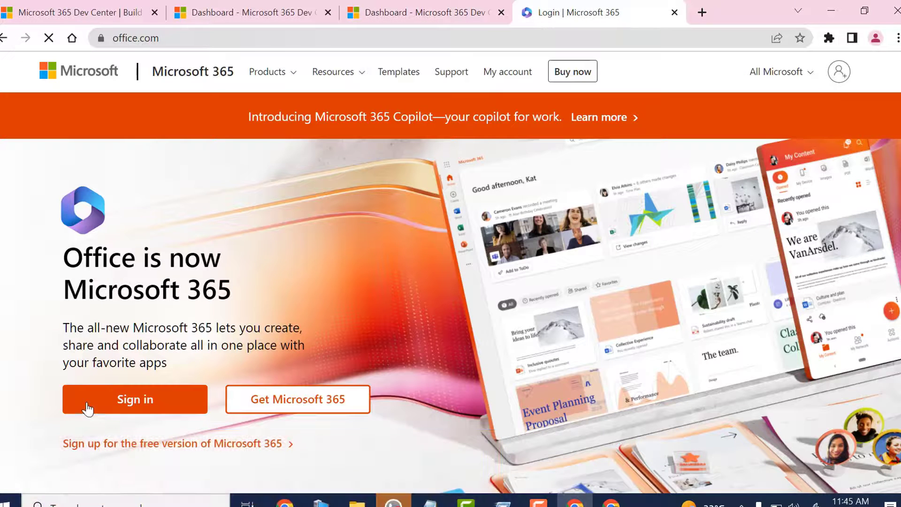
pyautogui.click(87, 409)
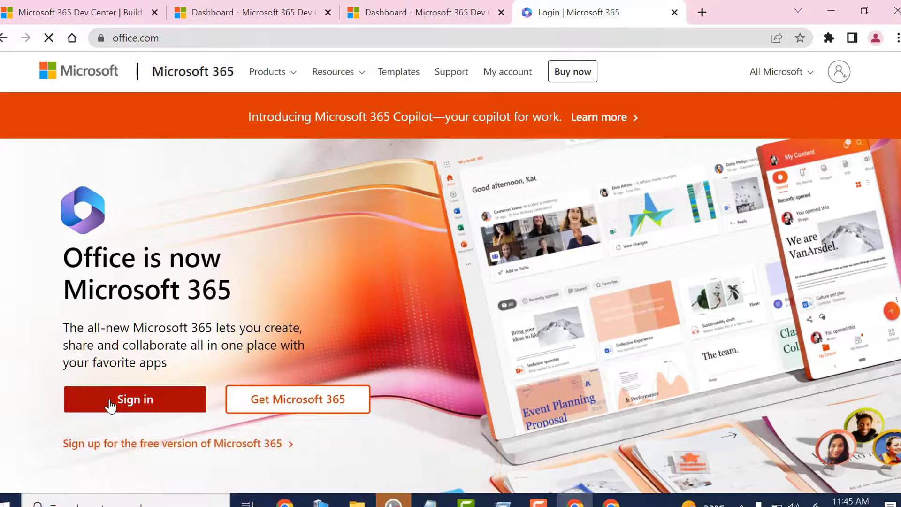